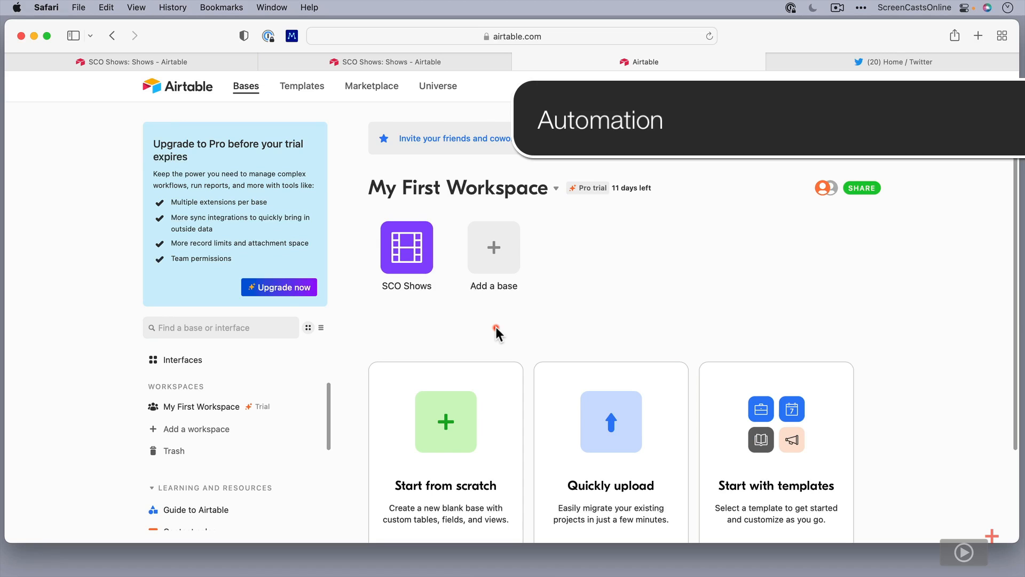
- Open the SCO Shows base, look over its Presenters table and return to the Shows table
click(408, 259)
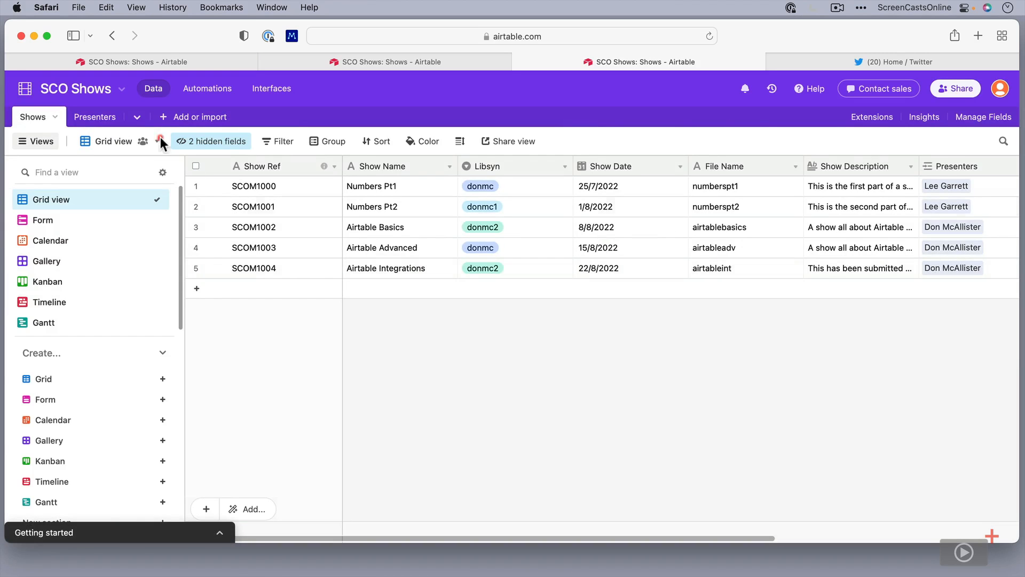
click(95, 116)
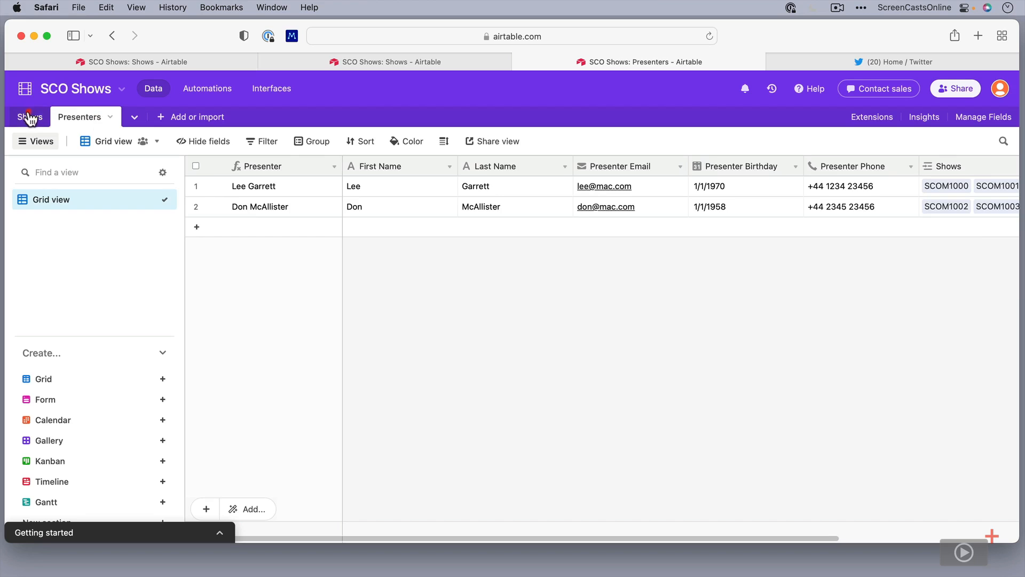
click(30, 117)
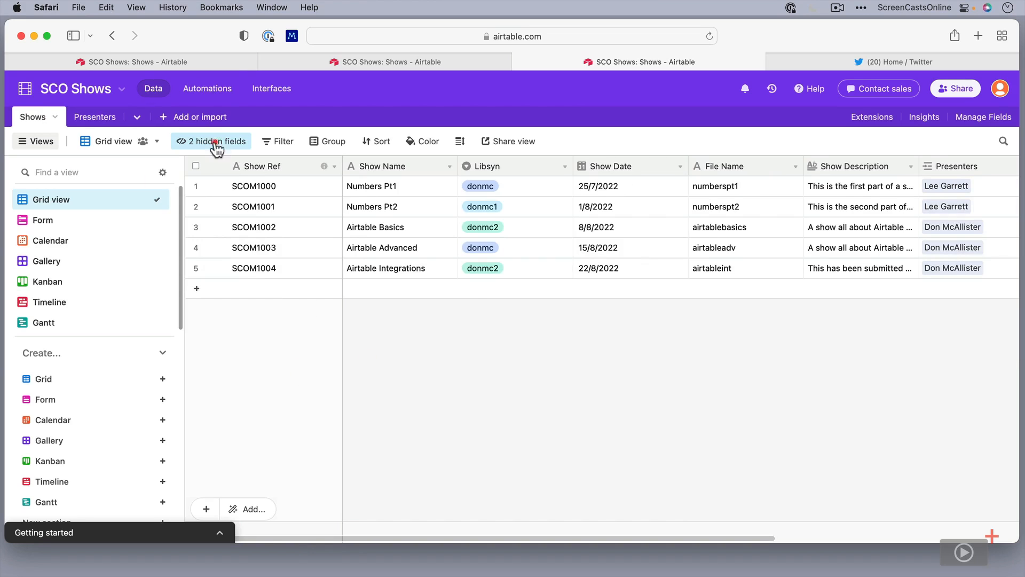
- Open the base's automations and review the list of suggested ready-made automations
click(208, 90)
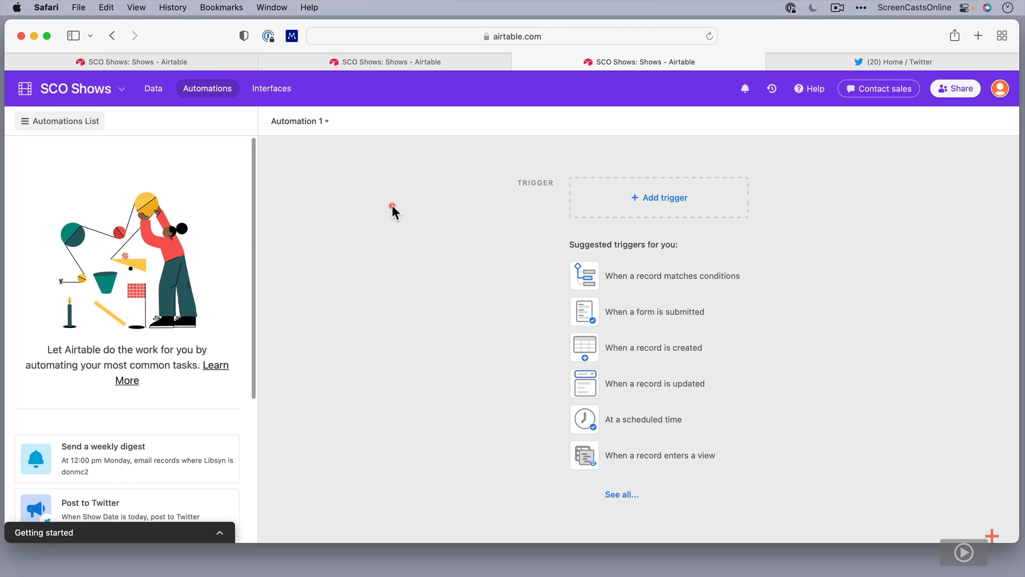
scroll(206, 293, down, 5)
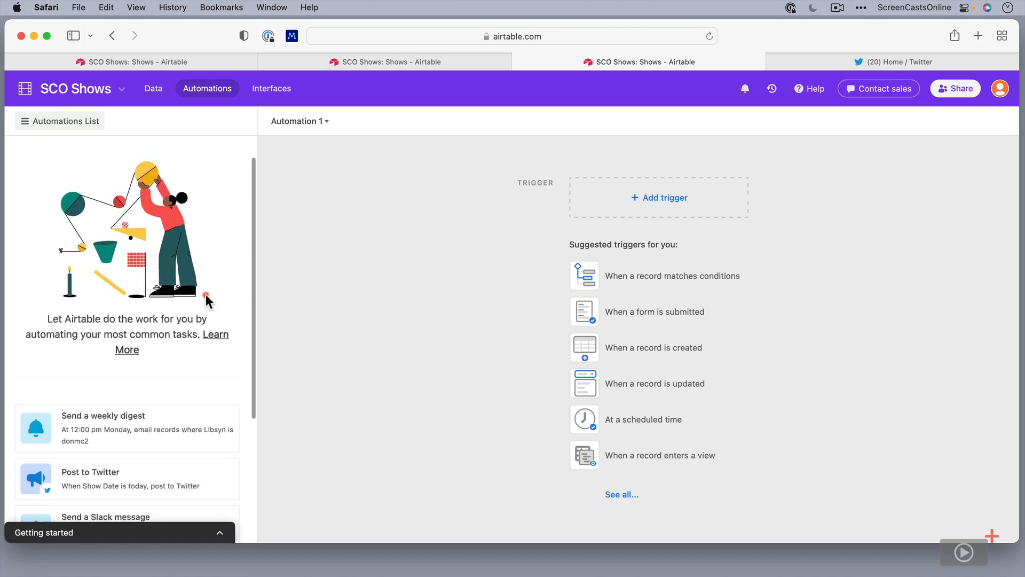
scroll(206, 293, down, 1)
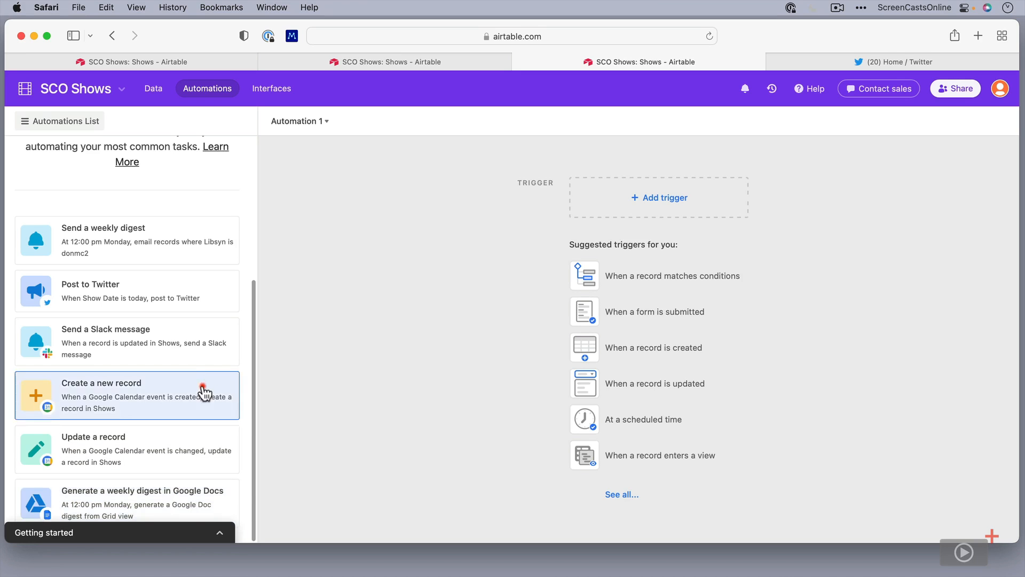
scroll(194, 312, up, 5)
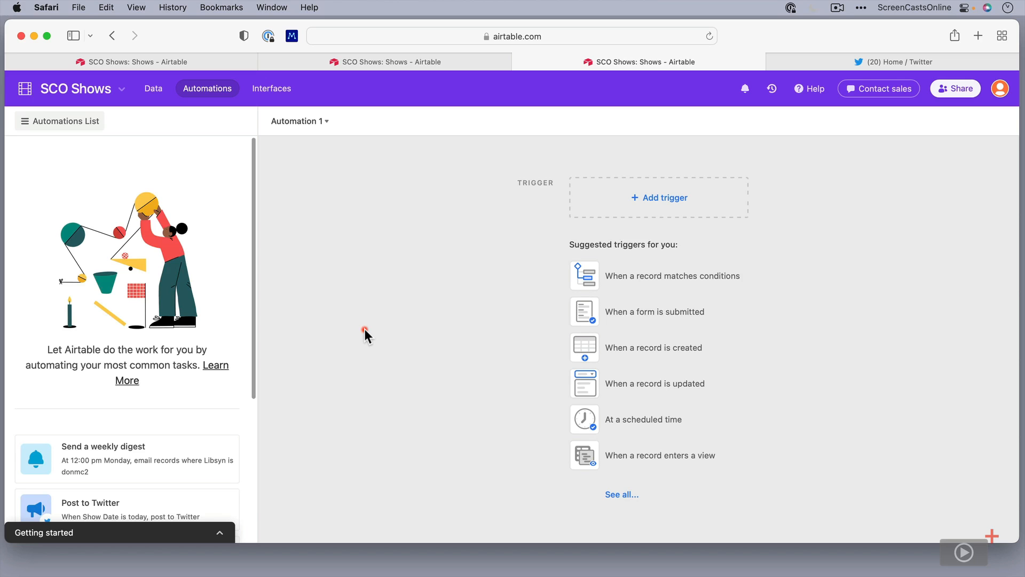
- Return to the Shows table data and start a new field named Twitter Message with the Formula type
click(154, 92)
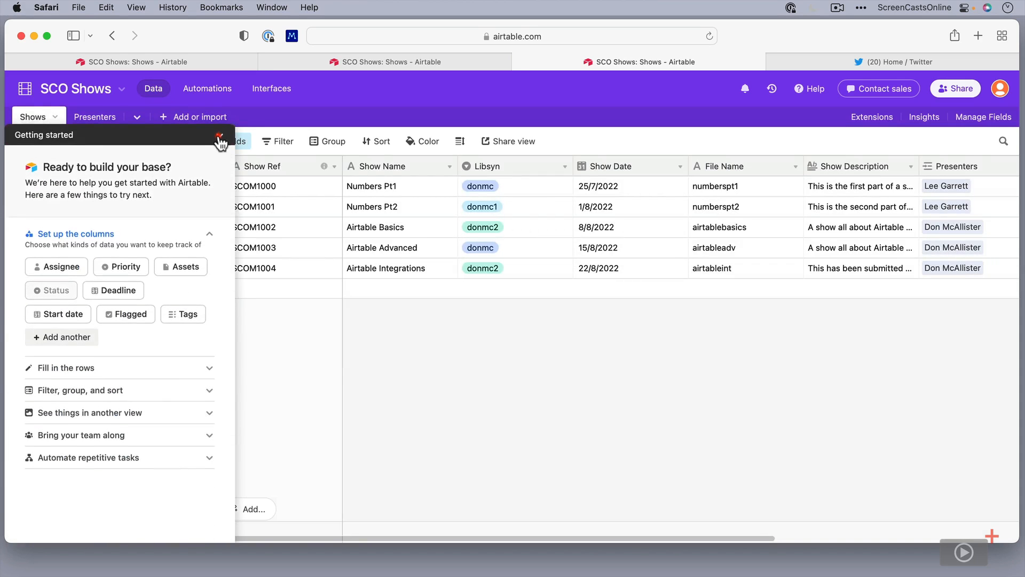
click(219, 140)
scroll(564, 383, right, 5)
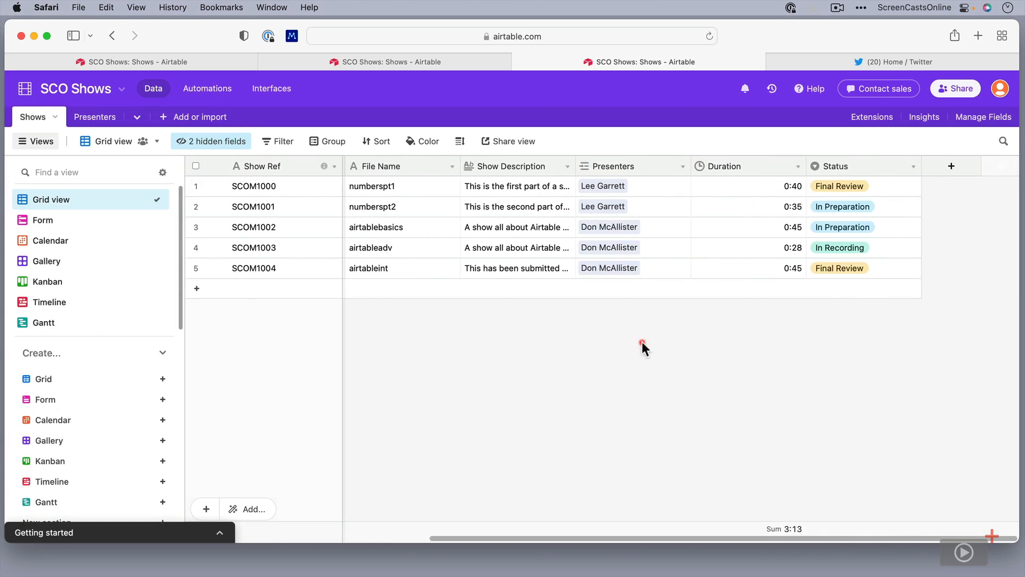
click(953, 170)
text(Twitter Message)
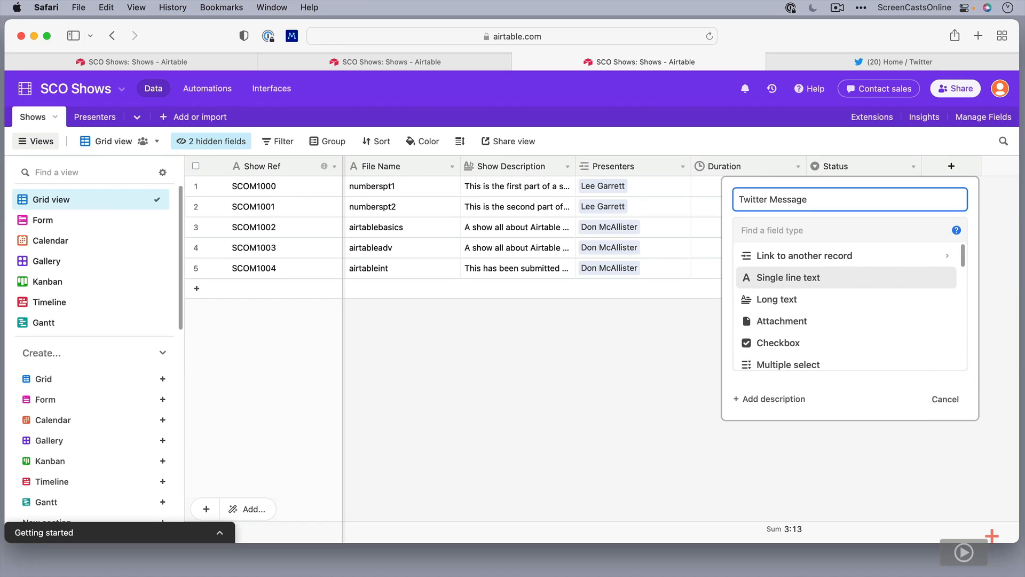
scroll(785, 293, down, 1)
scroll(789, 297, down, 8)
scroll(789, 297, down, 5)
click(783, 302)
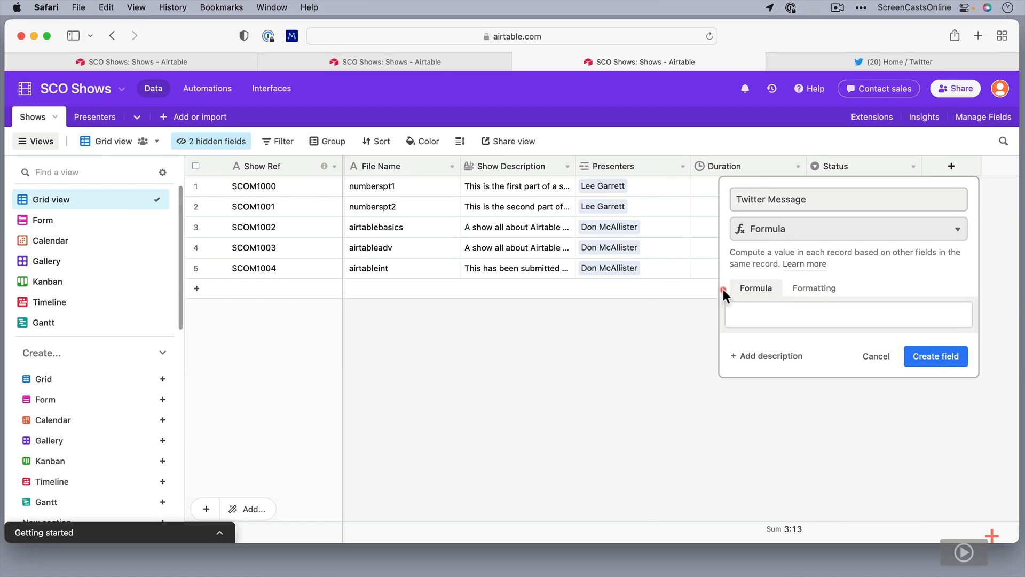
- Create the field with the formula "Checkout out our new tutorial - " & {Show Name} & " - Download from here - " & {Show URL}
click(742, 310)
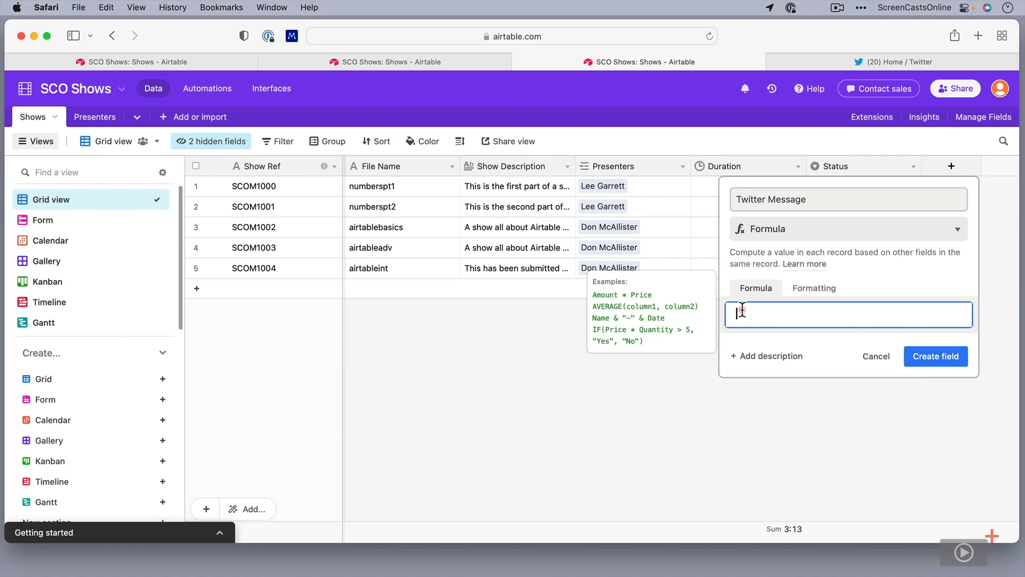
text("Checkout out our new tutorial - " & {Show Name} & " - Download from here " & {Show URL})
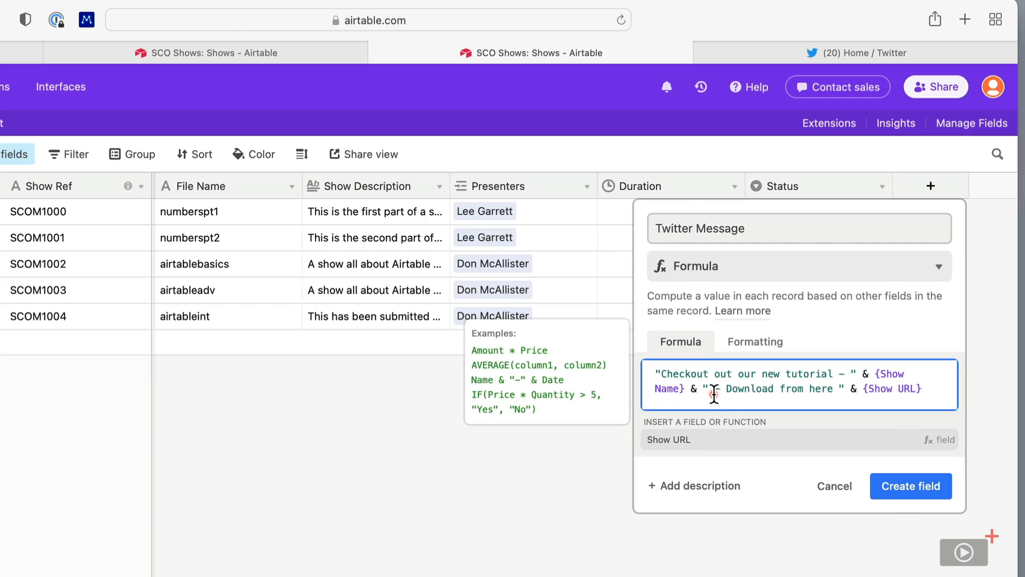
click(838, 388)
text(-)
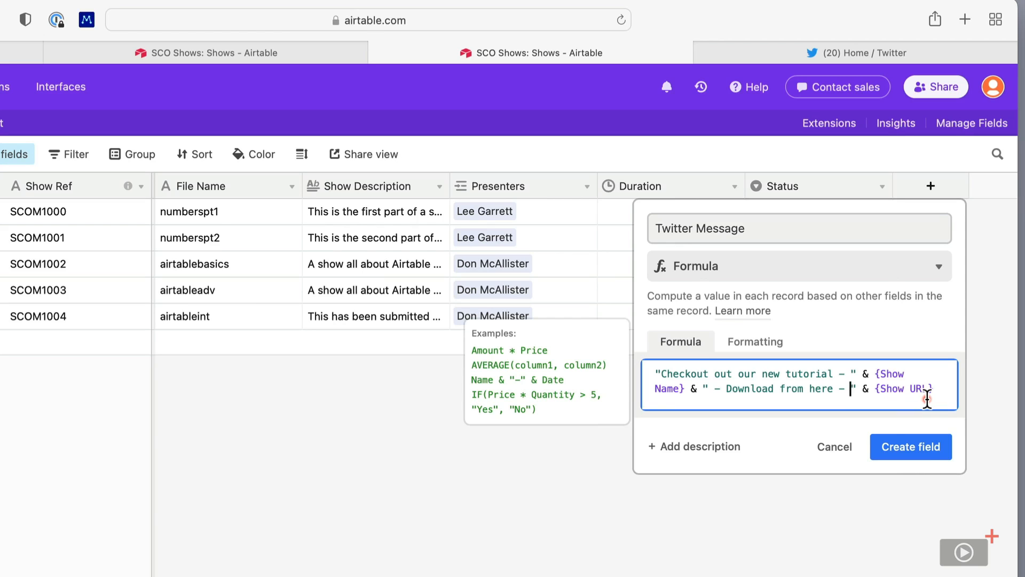
click(922, 453)
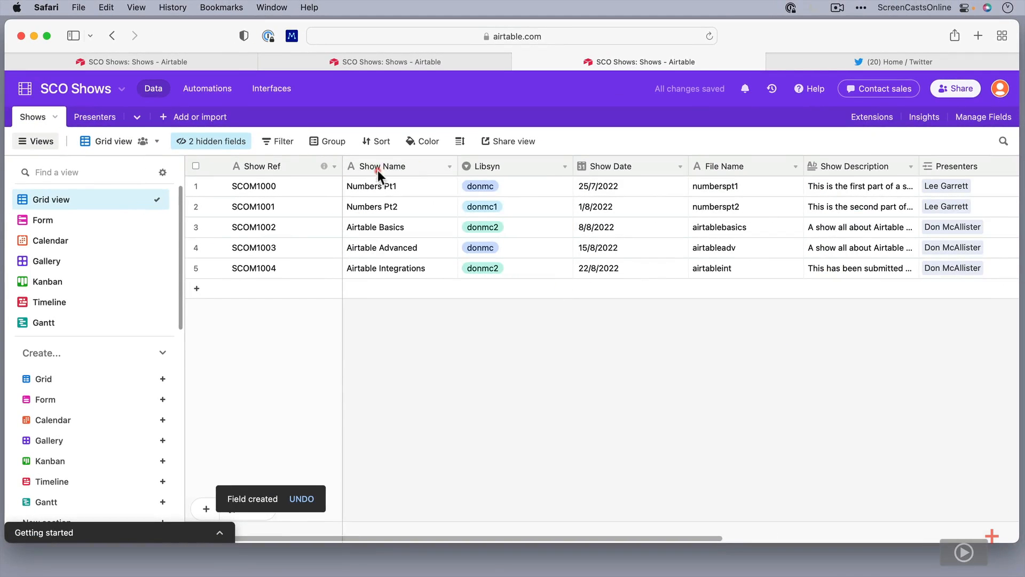
- Unhide the Show URL field in the Shows grid view
click(224, 141)
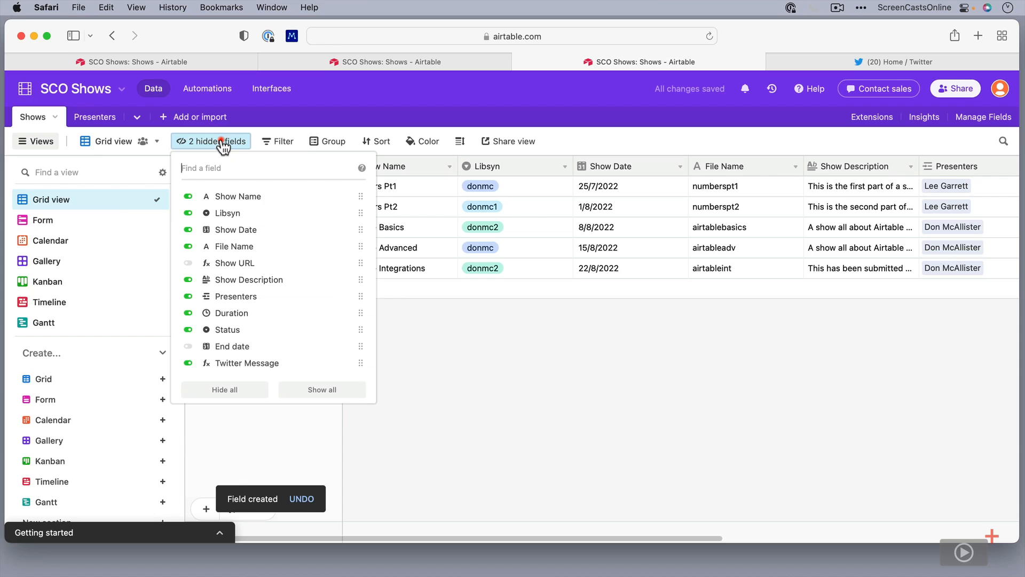
click(191, 263)
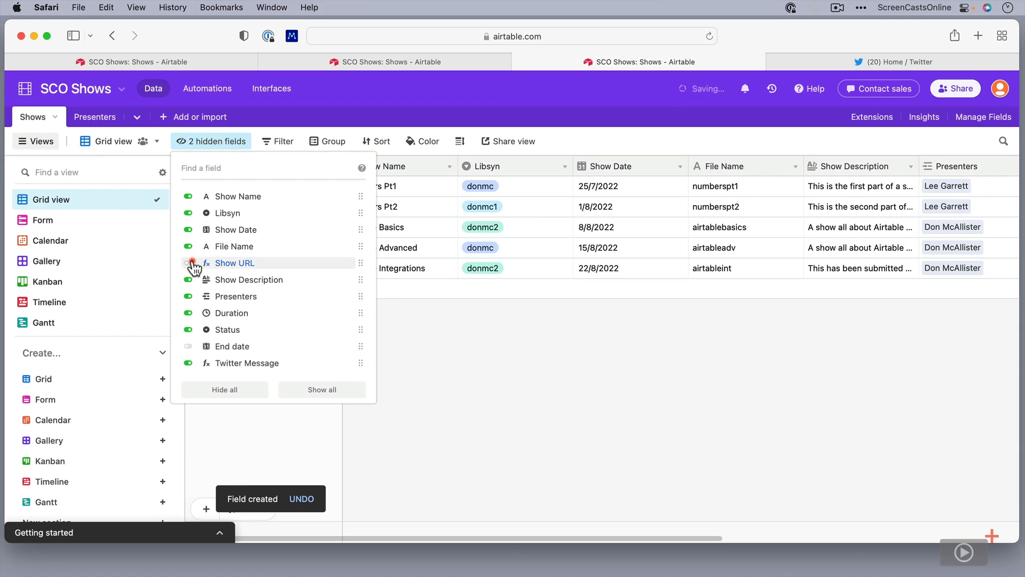
click(511, 374)
- Expand the Twitter Message of record SCOM1000 to read its full text, and close it again
scroll(752, 405, right, 5)
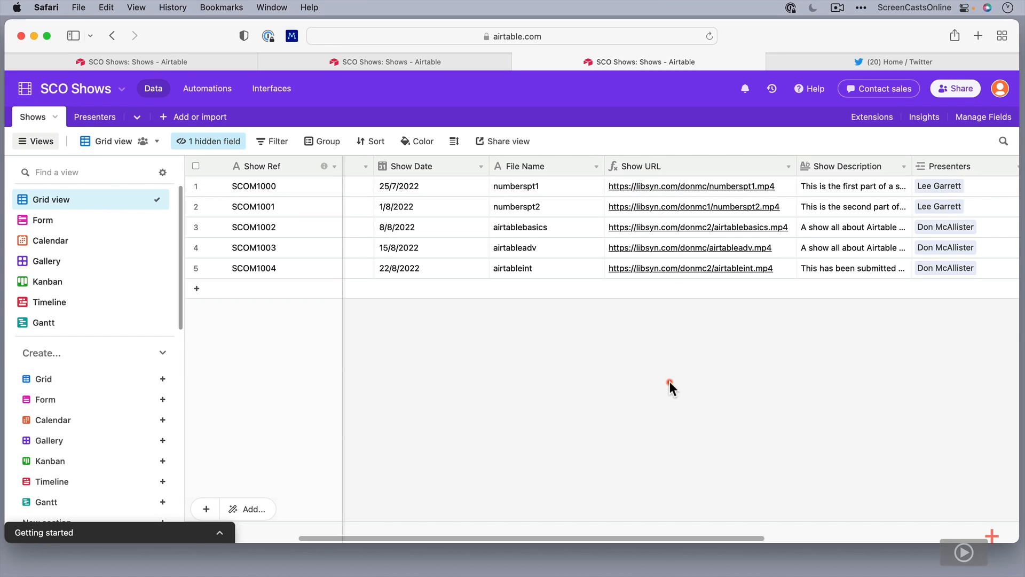
scroll(669, 381, right, 10)
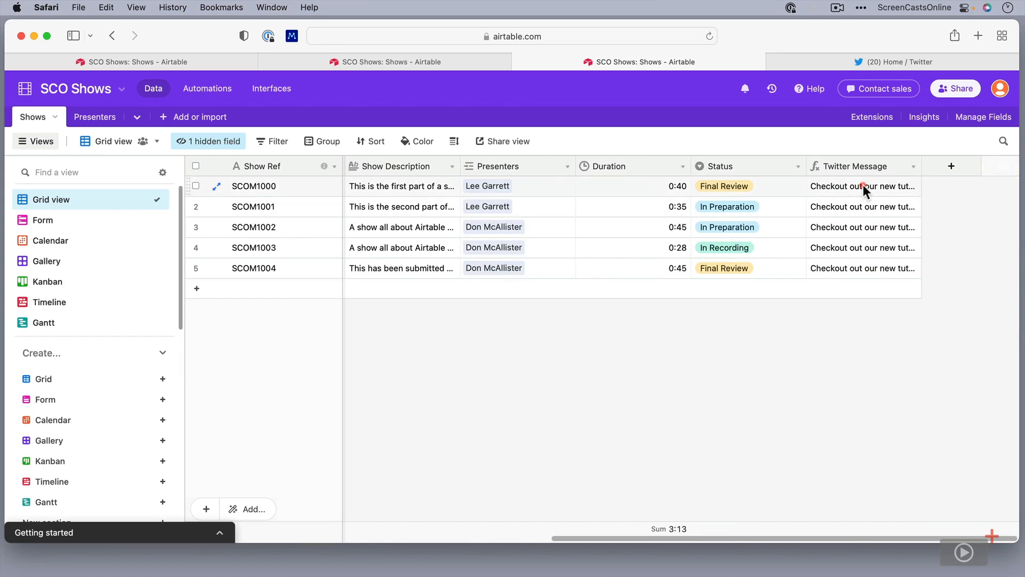
click(879, 187)
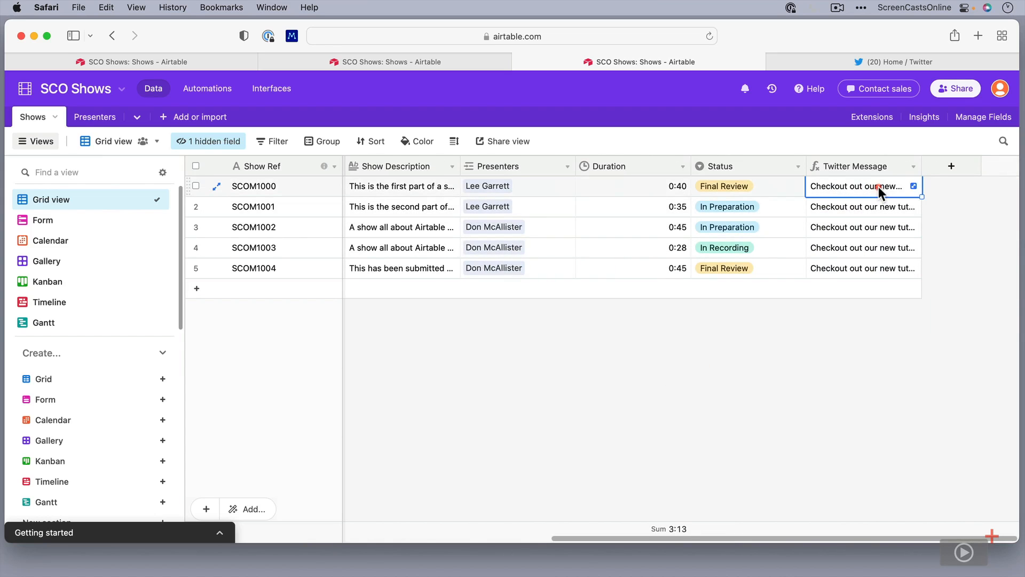
click(913, 185)
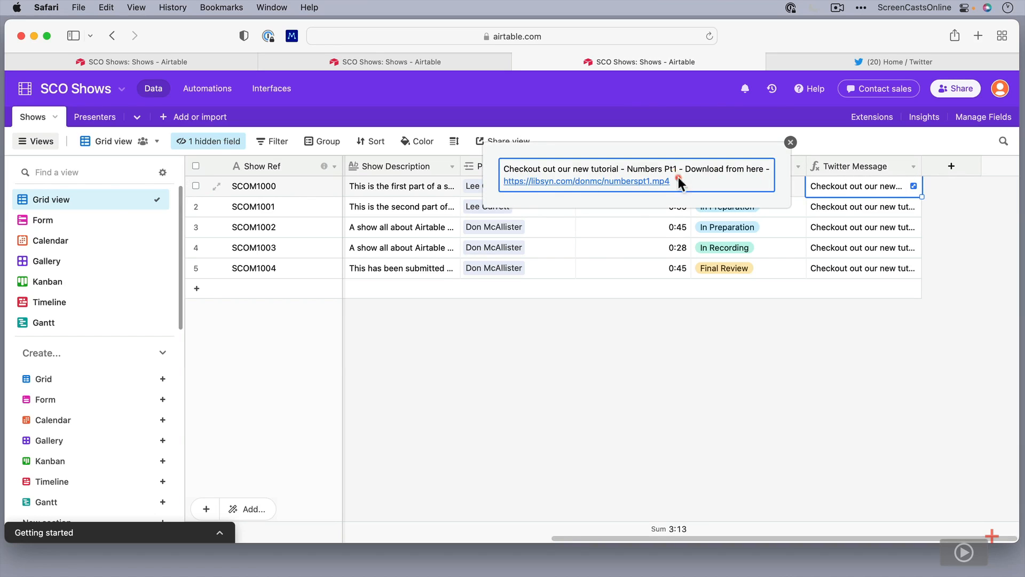
click(795, 372)
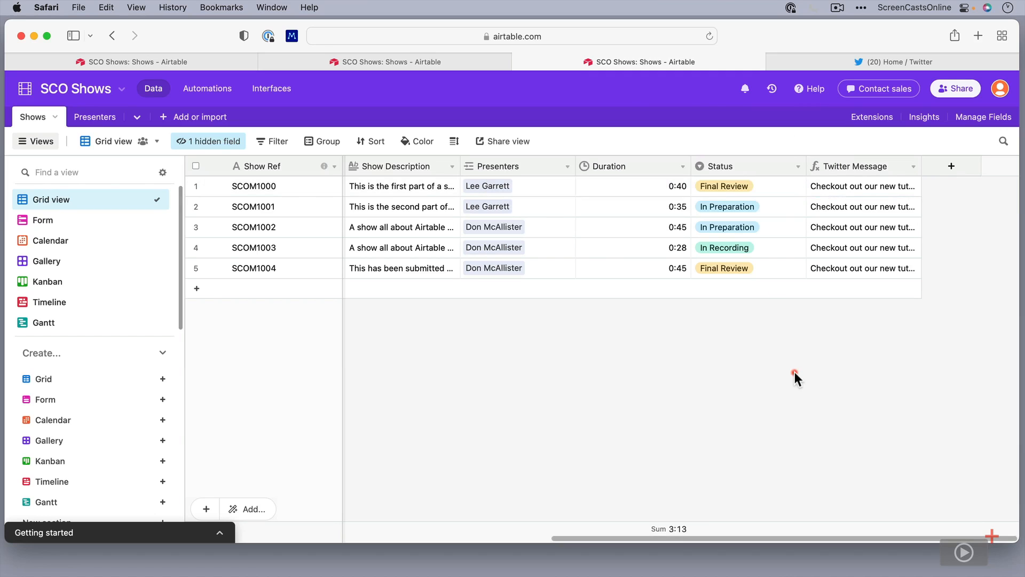
- Add an Attachment field named Twitter Image to the Shows table
click(953, 168)
text(Twitter Image)
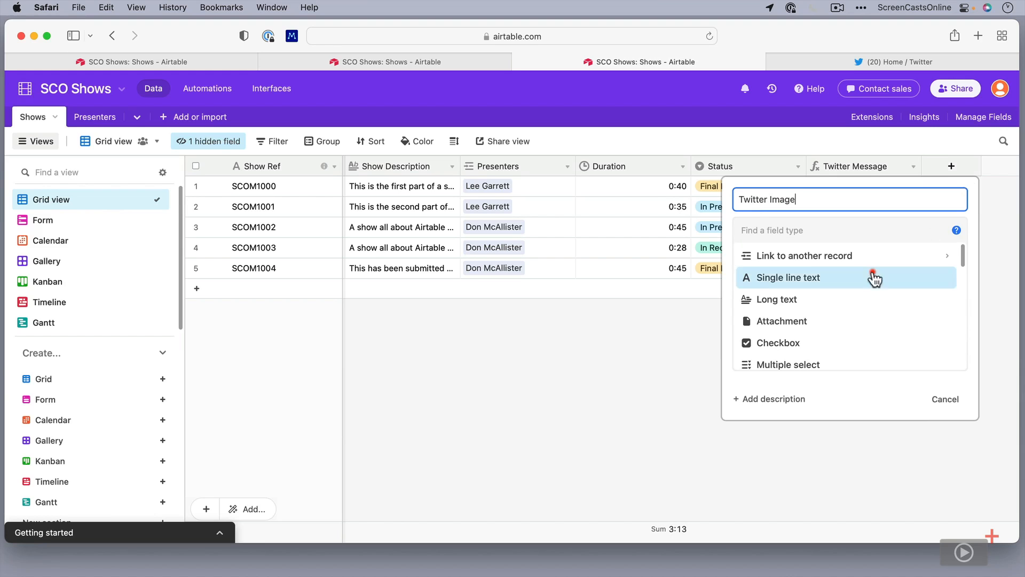
click(812, 322)
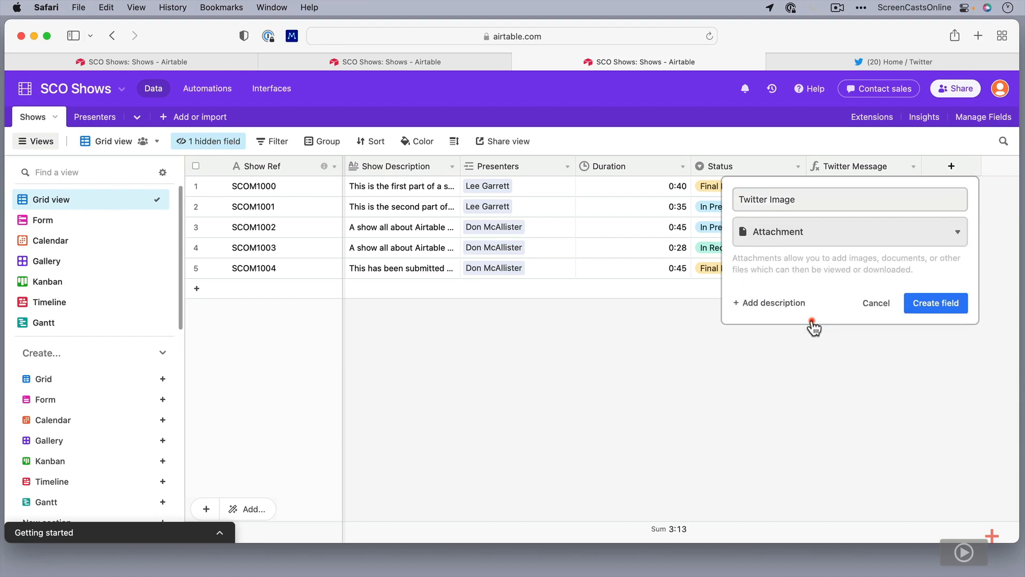
click(942, 297)
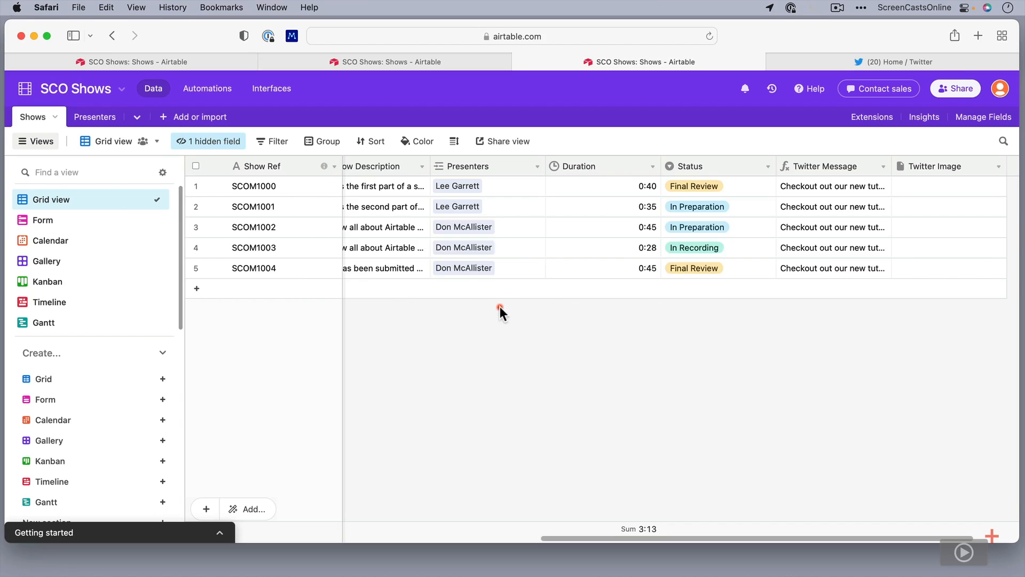
- Switch to Finder and attach SCOM1167-atv-hd.jpg from the Upload_SCO_Tiles folder to the Twitter Image of record SCOM1000
key(super+Tab)
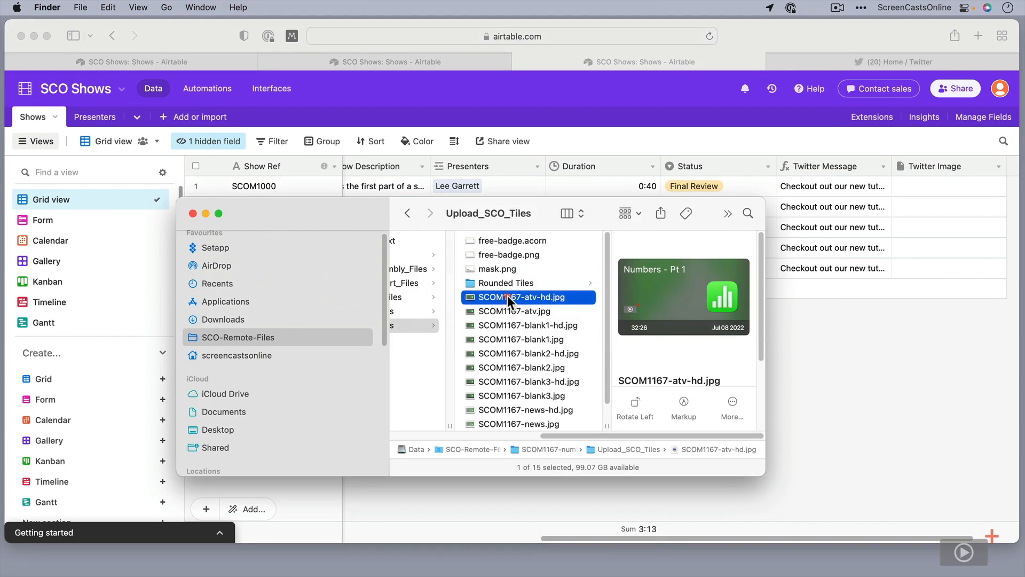
drag(508, 296, 929, 187)
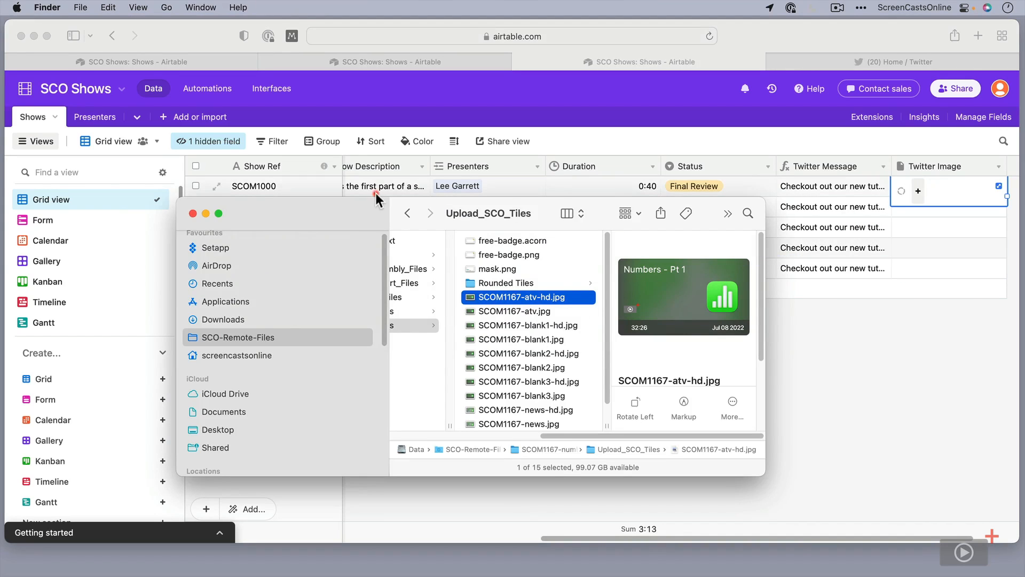
click(206, 211)
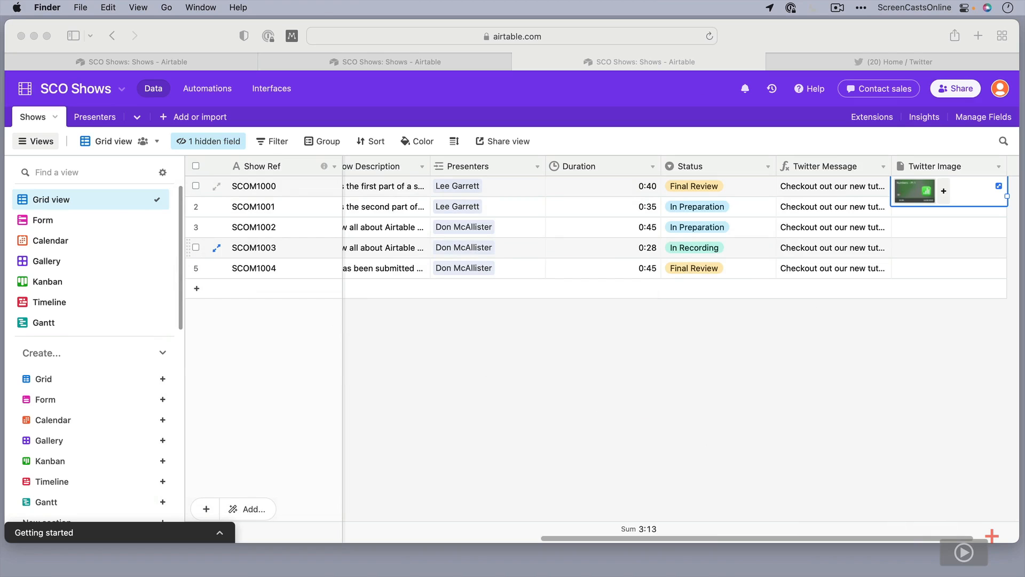
click(584, 424)
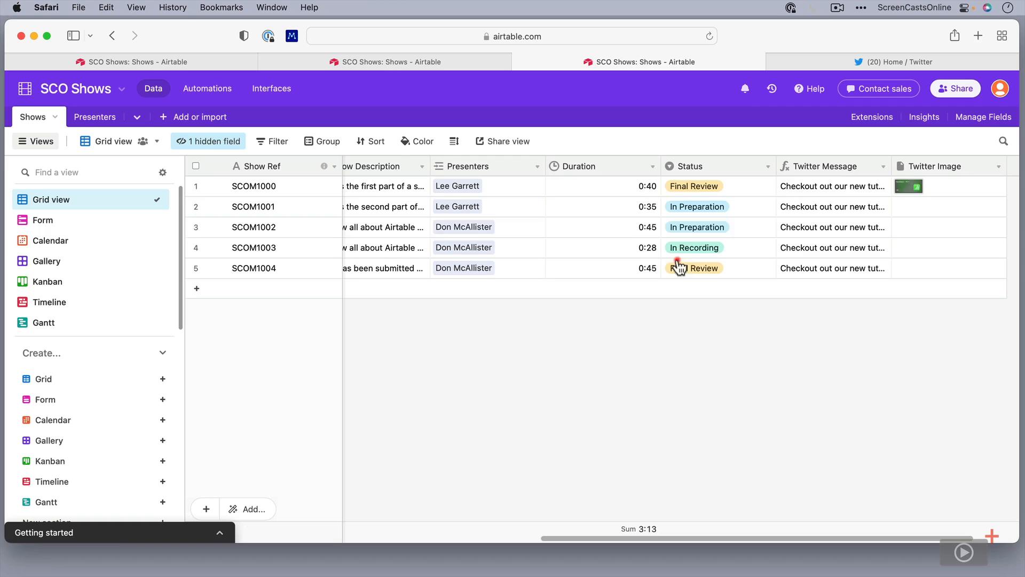
- Set the Status of record SCOM1000 to Published
click(761, 184)
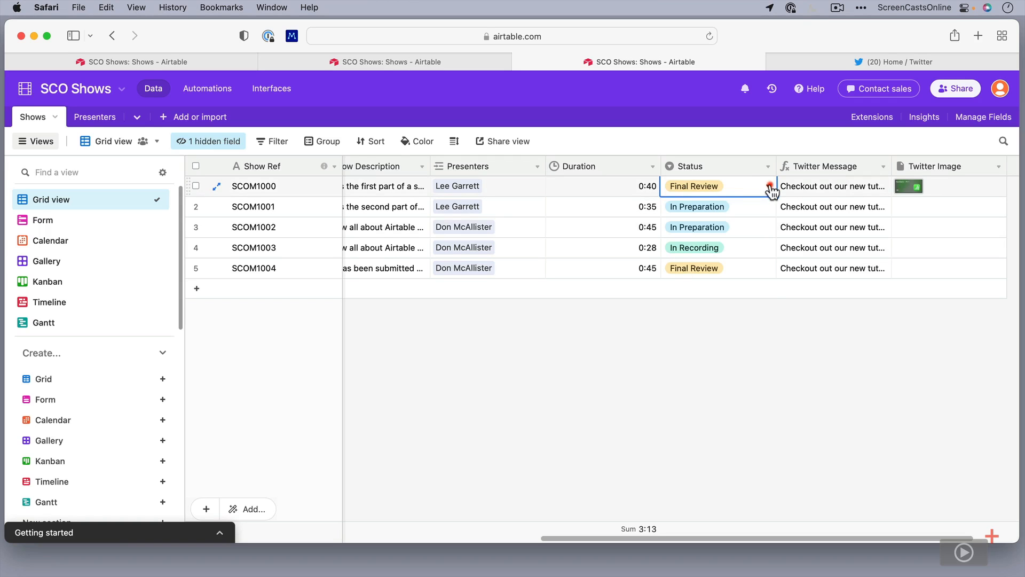
click(769, 184)
scroll(737, 311, down, 2)
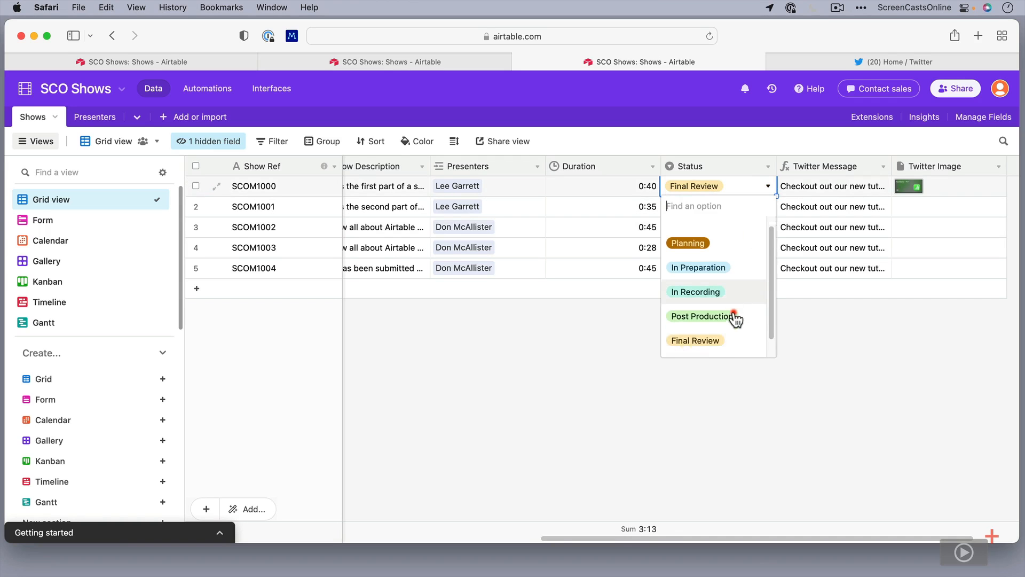
click(700, 344)
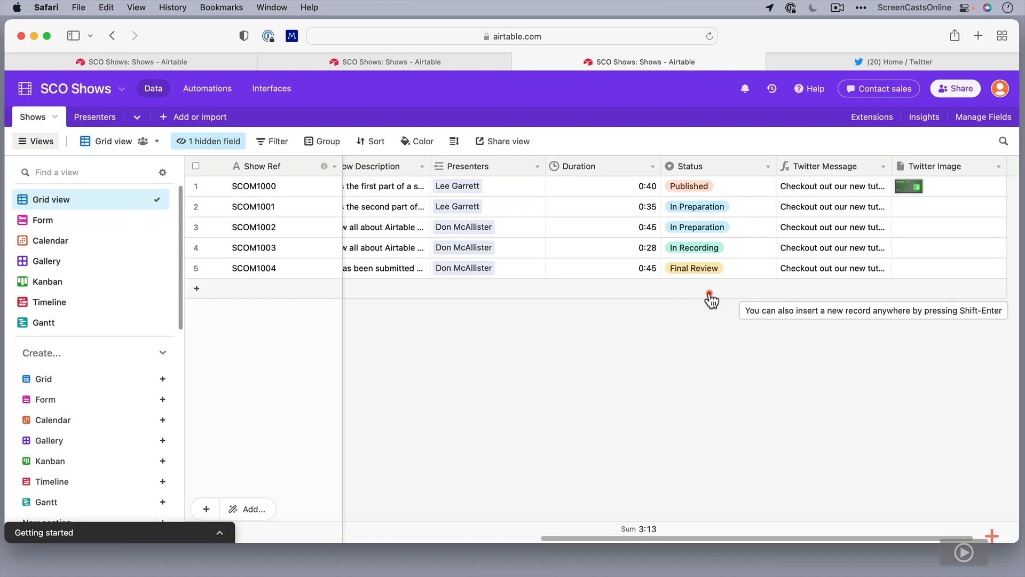
- Open the base's automations and show the available triggers for Automation 1
click(213, 90)
click(644, 199)
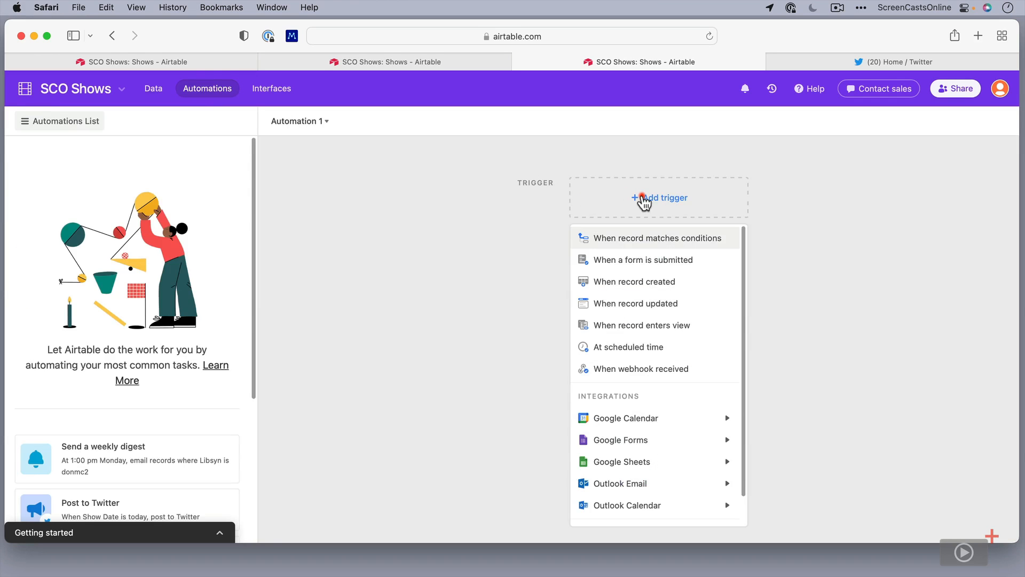